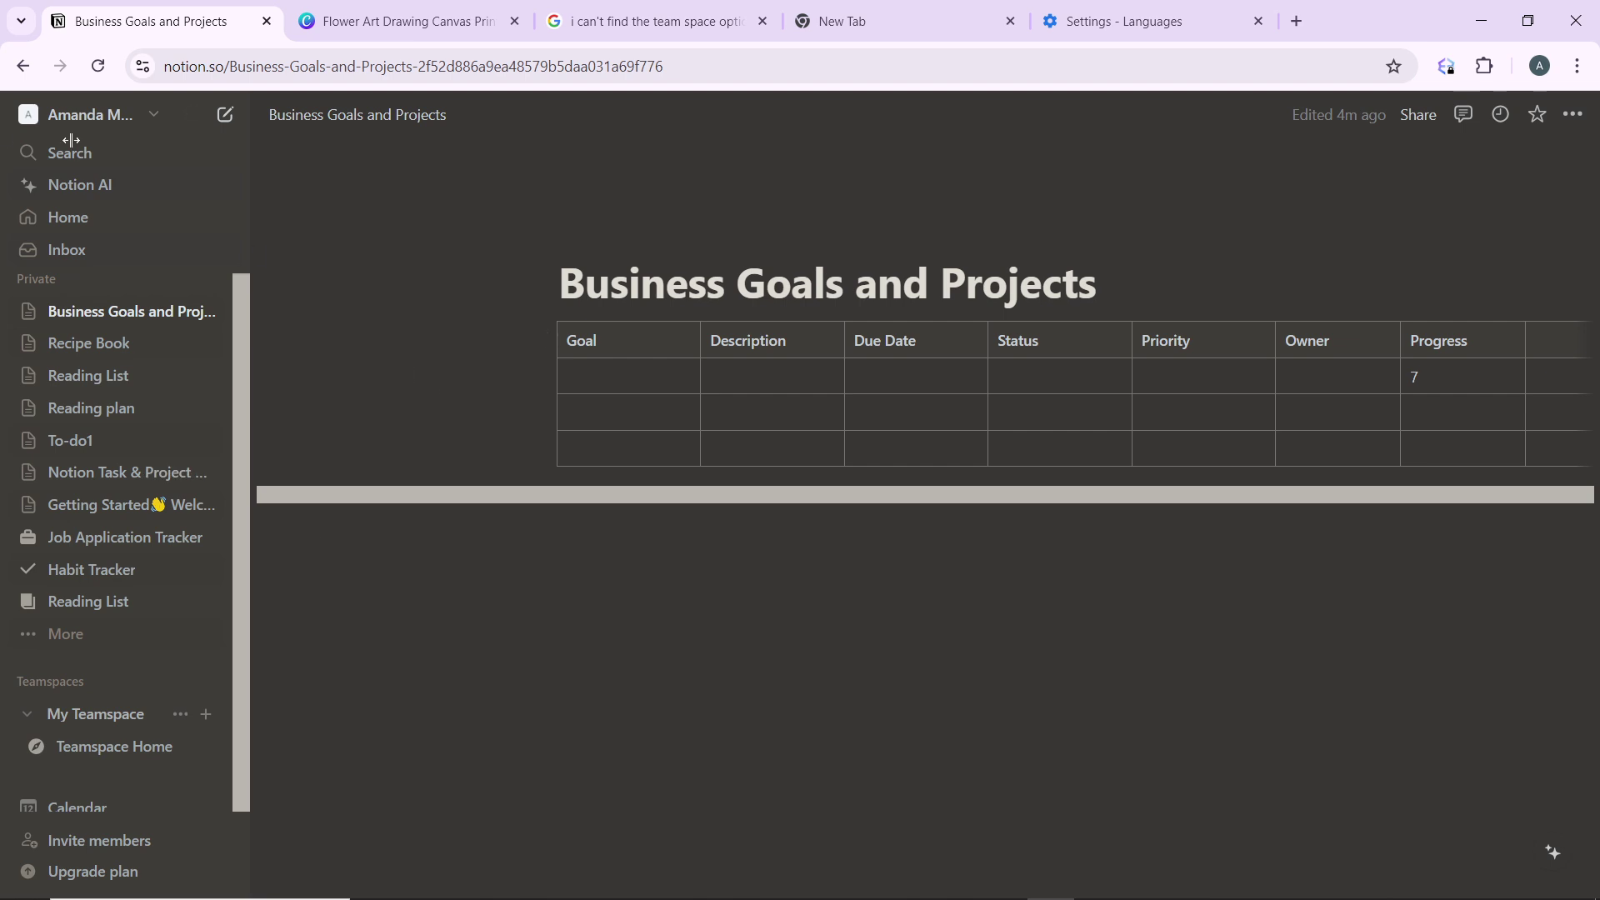
# Open Settings from the workspace dropdown to show the My settings page.
pyautogui.click(131, 118)
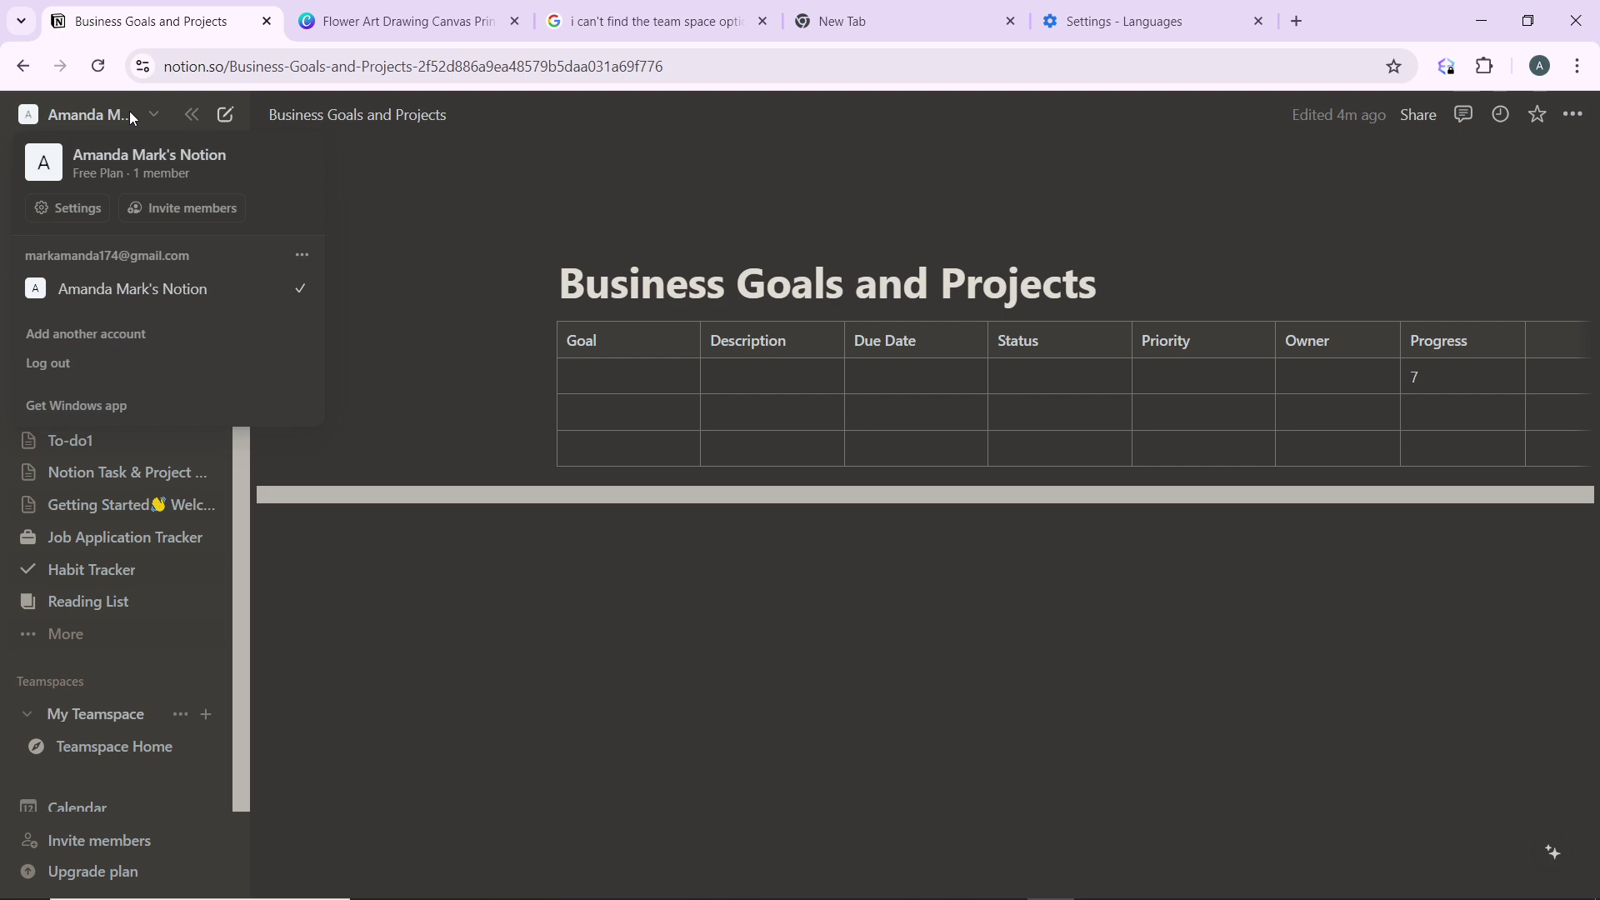
pyautogui.click(69, 208)
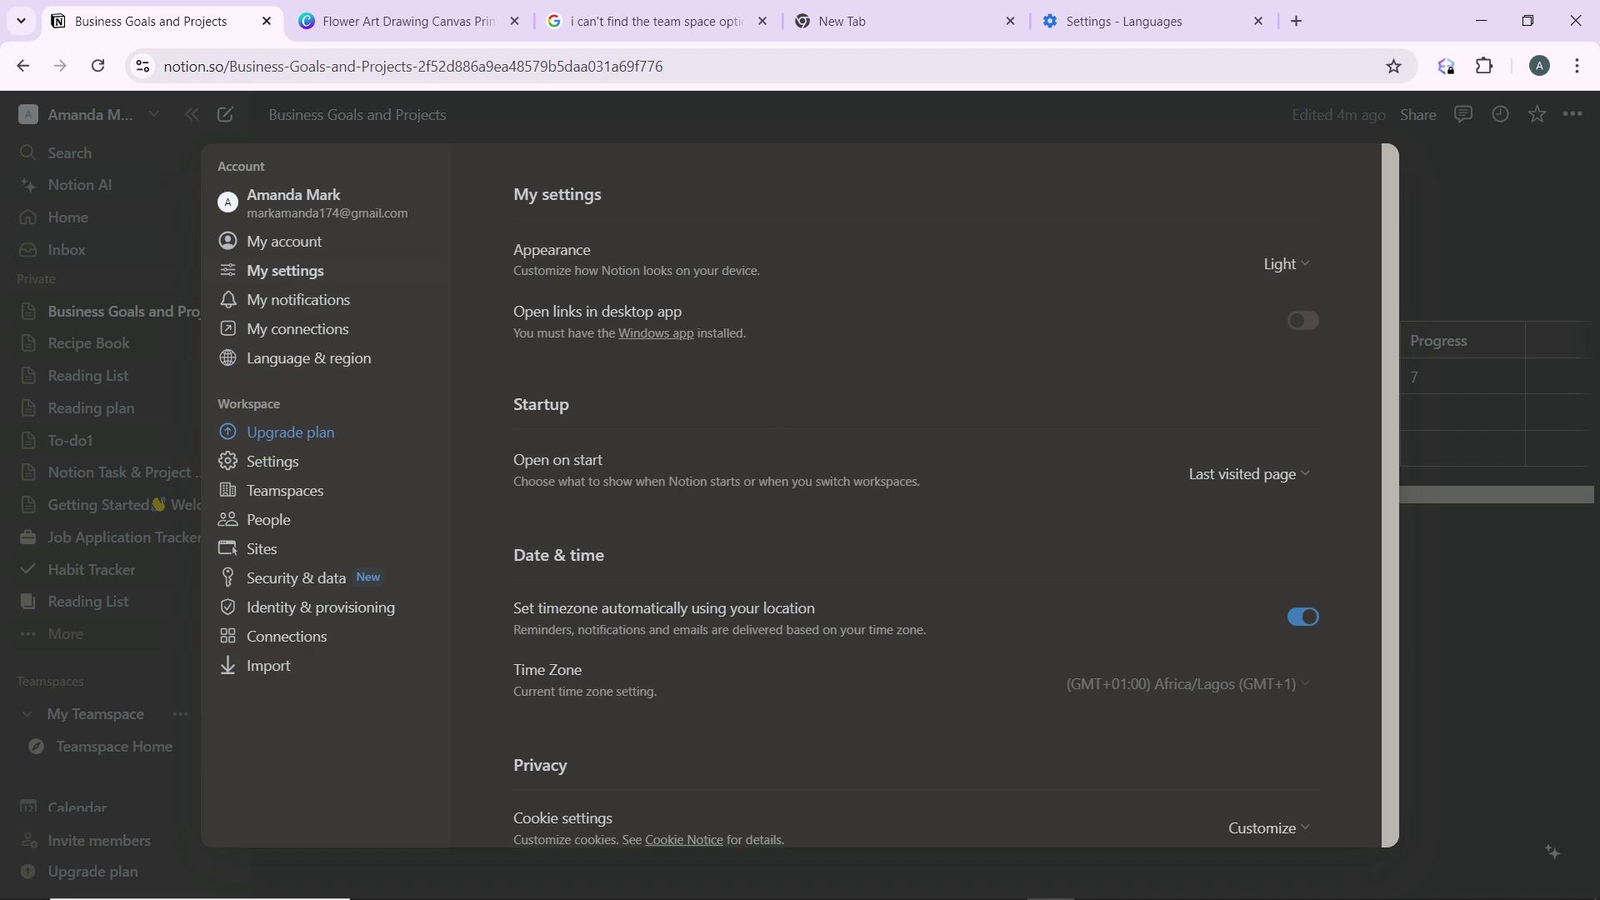
pyautogui.scroll(-3, 912, 500)
pyautogui.scroll(2, 913, 500)
pyautogui.scroll(1, 912, 501)
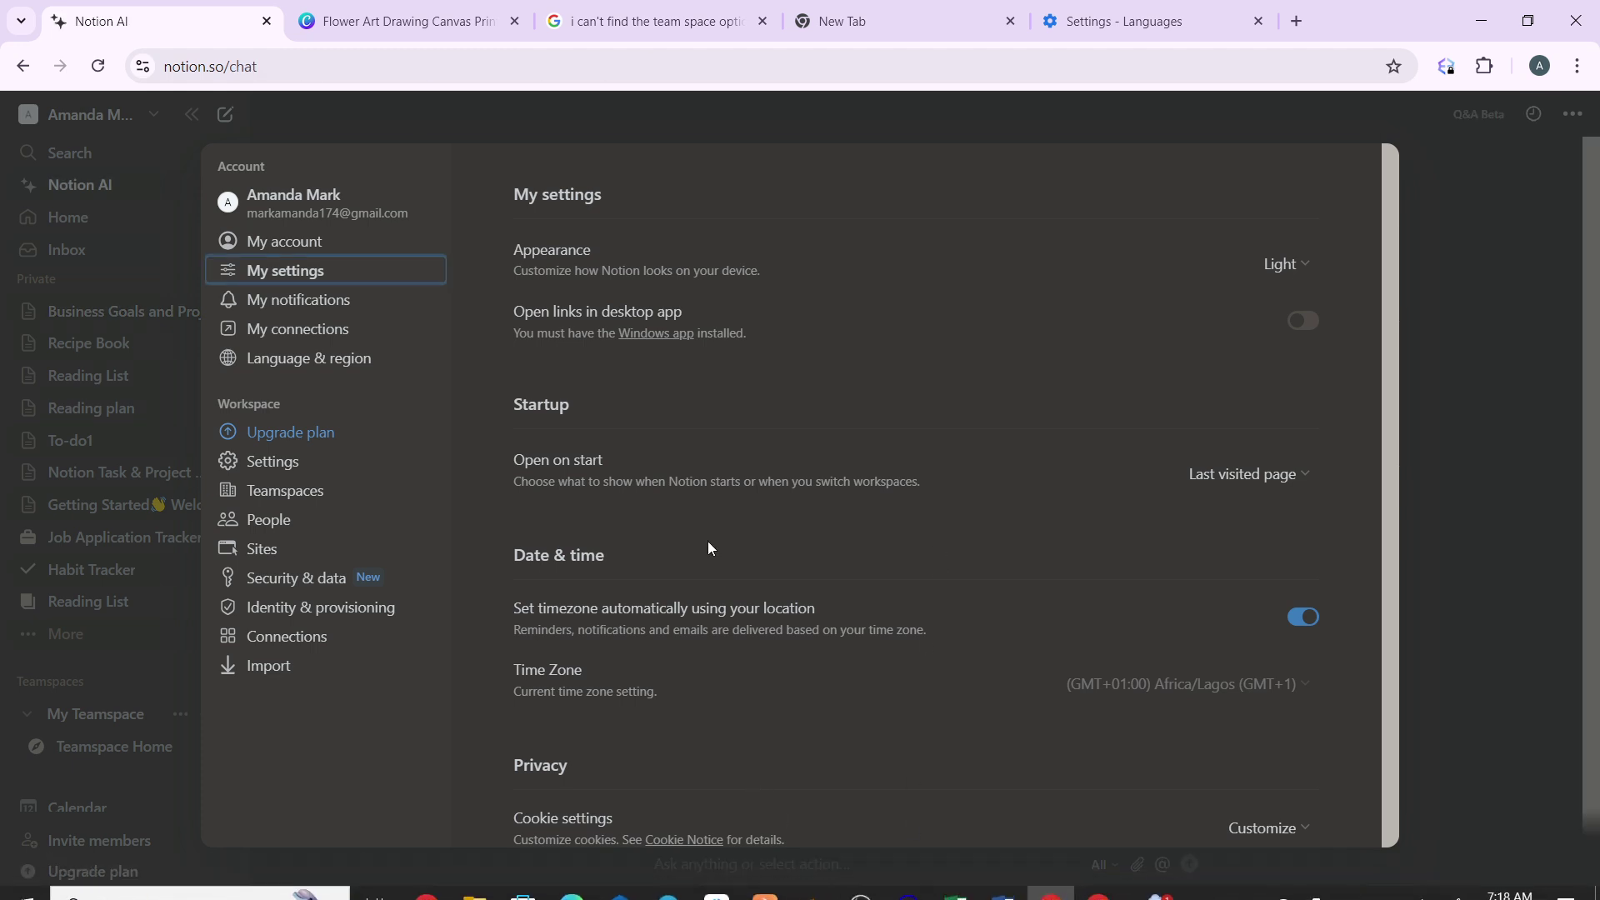
pyautogui.scroll(-2, 708, 540)
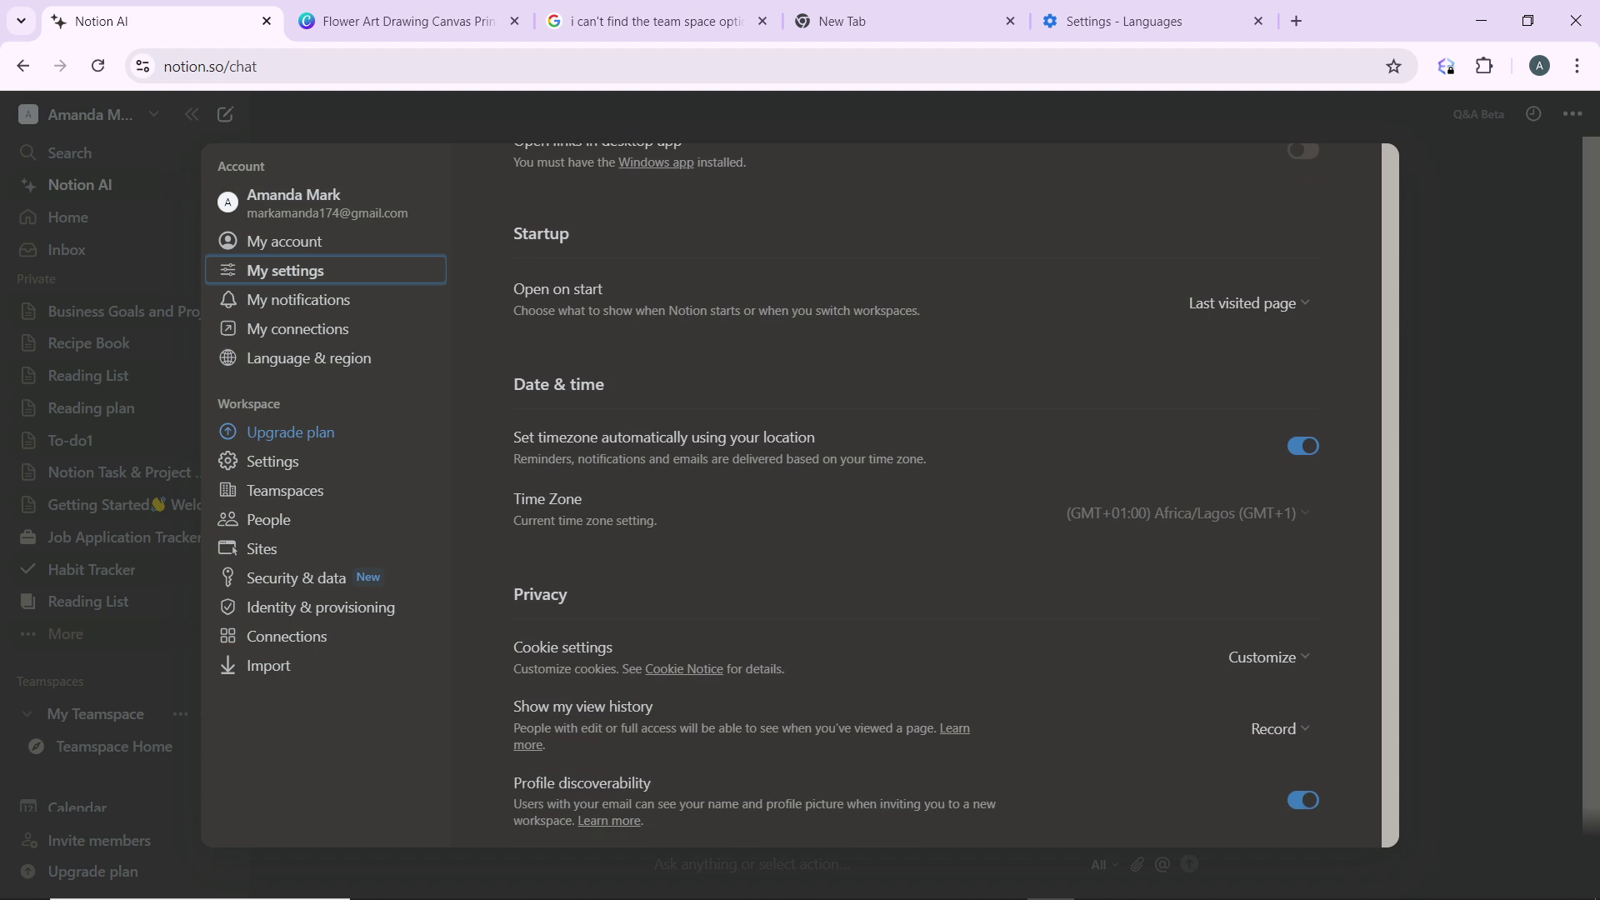
pyautogui.scroll(-1, 708, 541)
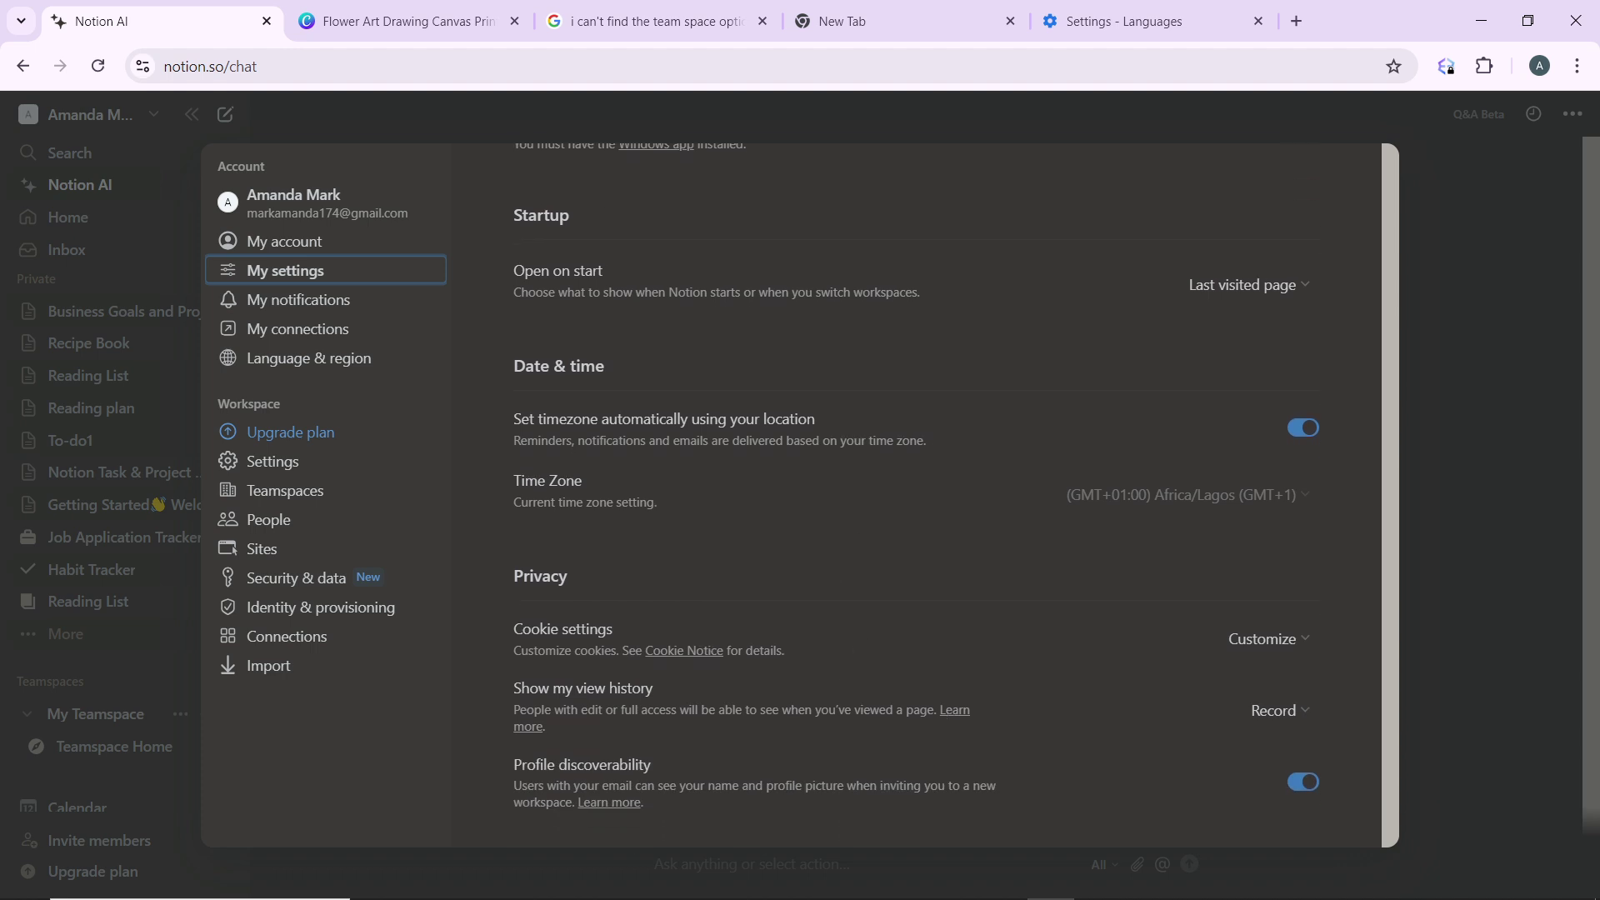
pyautogui.scroll(2, 707, 541)
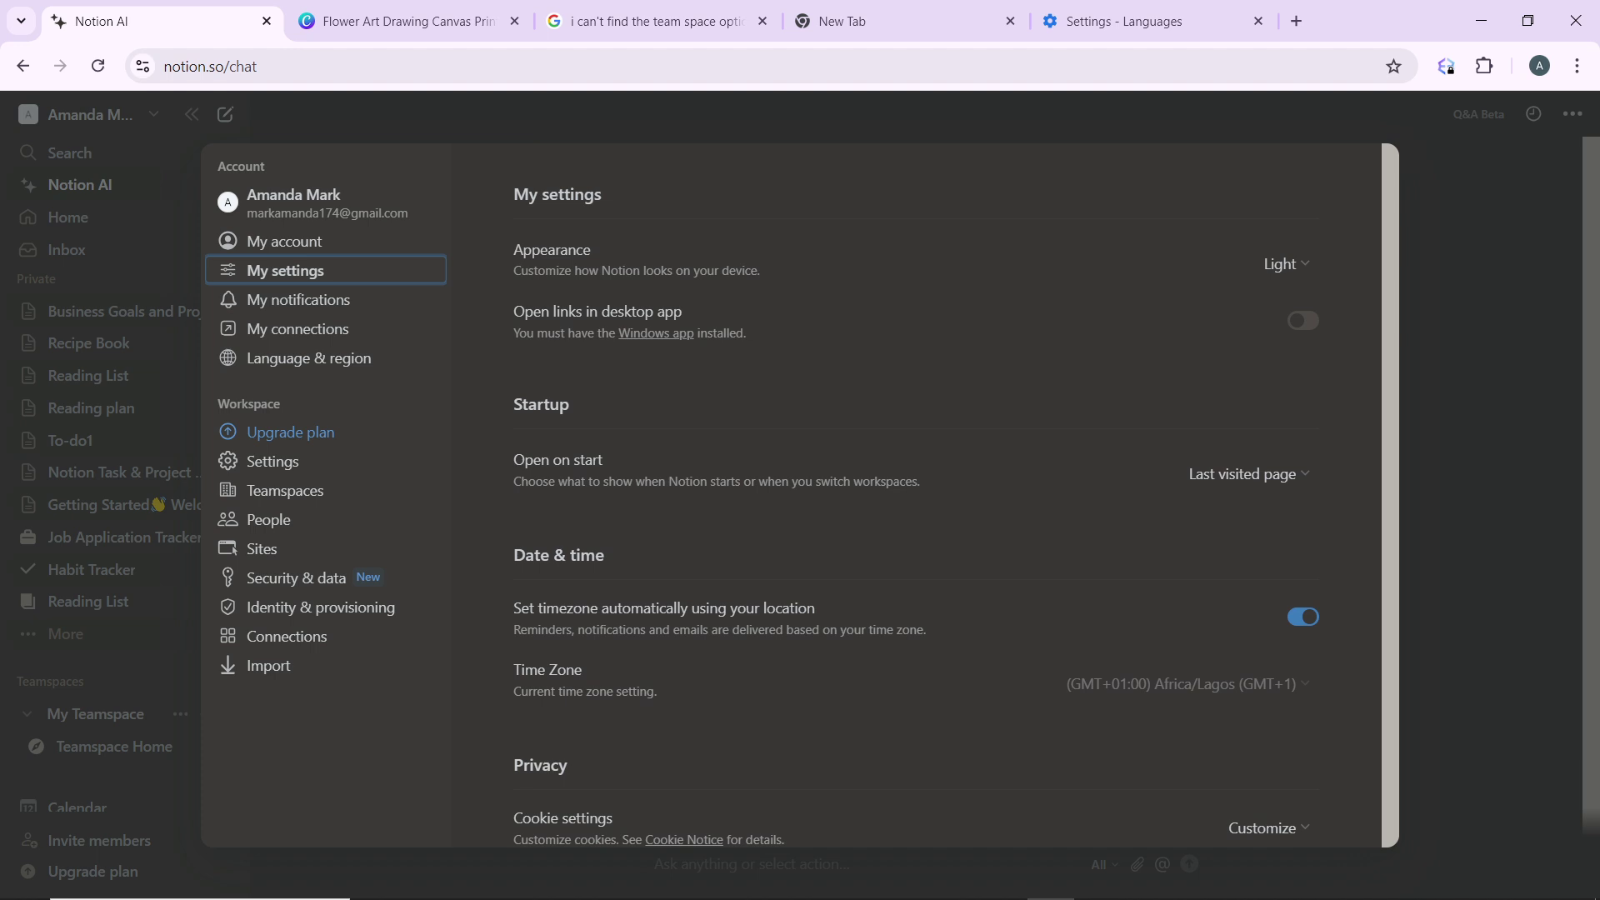
pyautogui.scroll(-1, 707, 542)
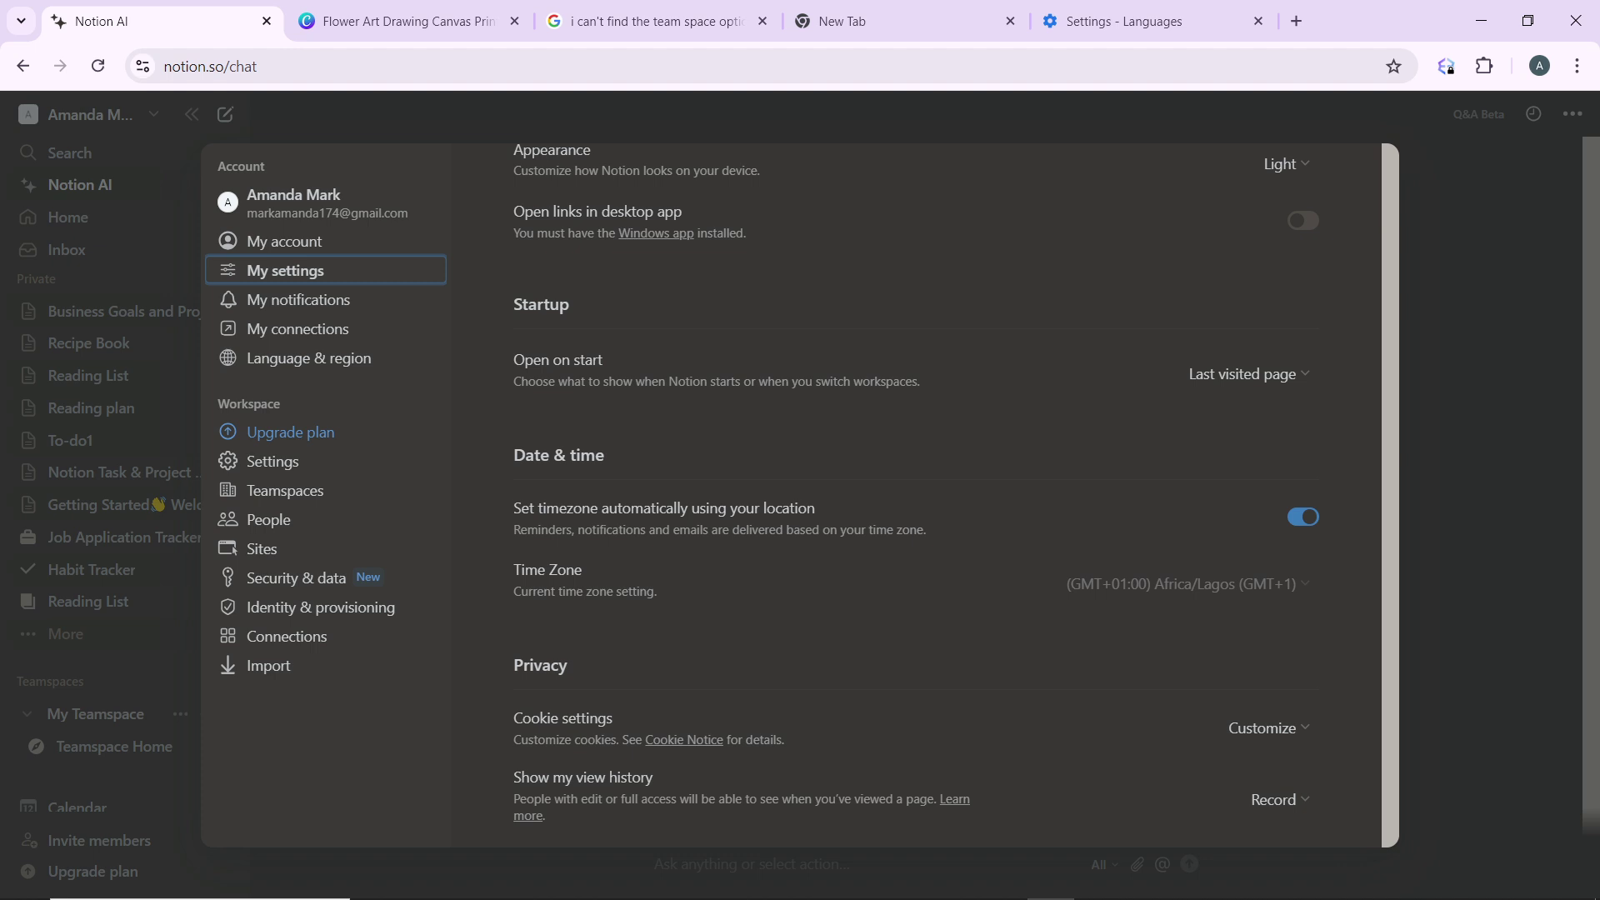
pyautogui.scroll(1, 708, 542)
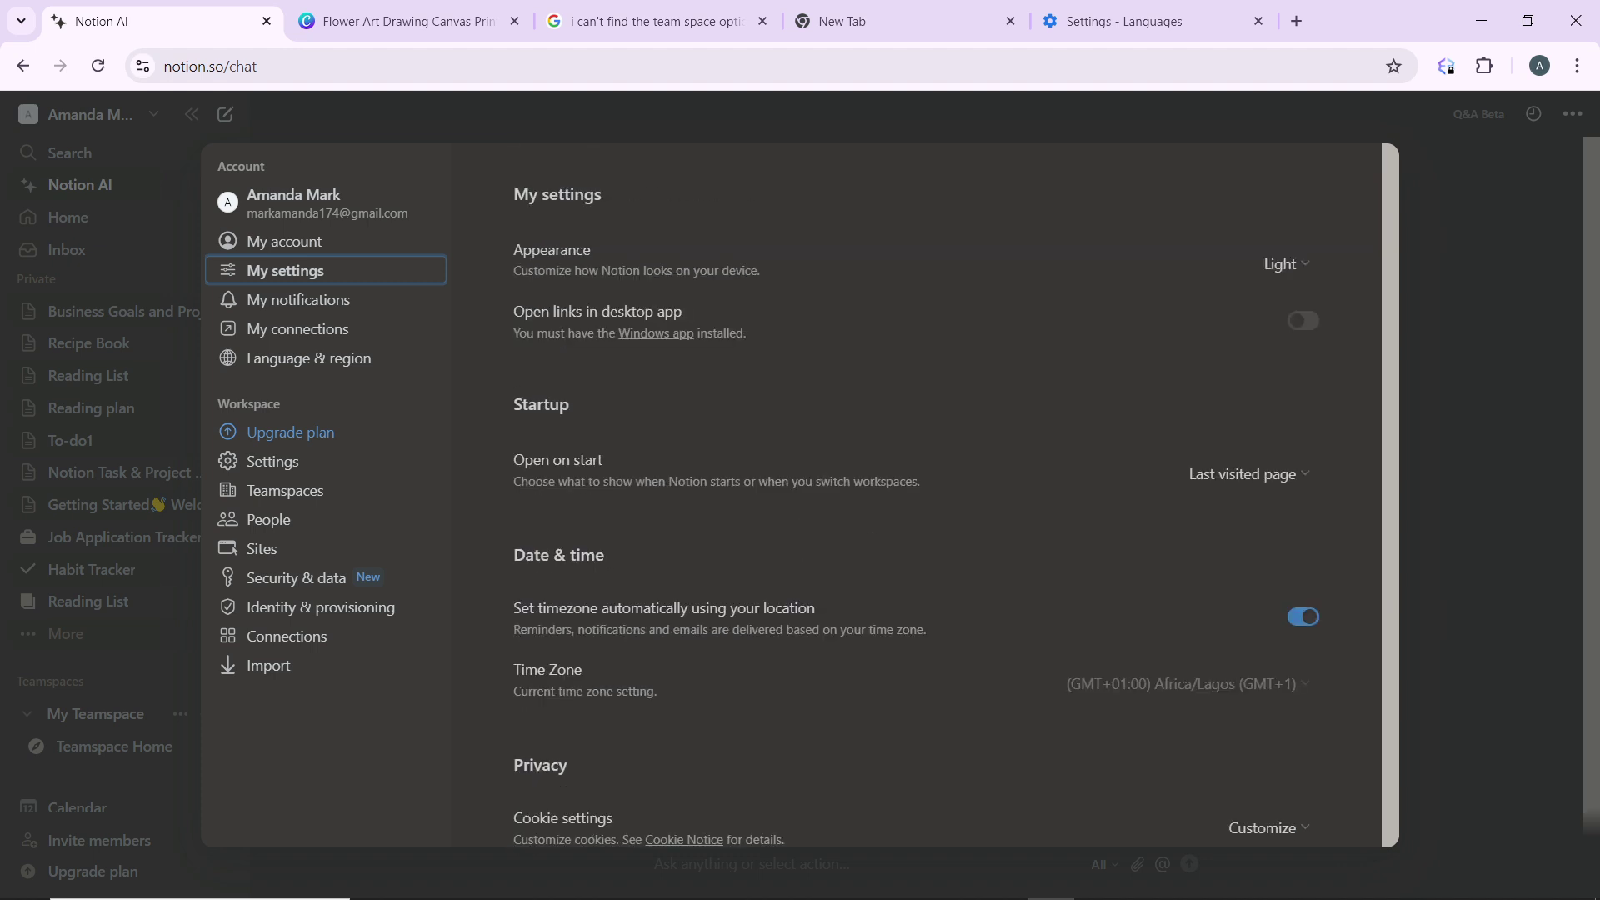
pyautogui.scroll(-1, 916, 541)
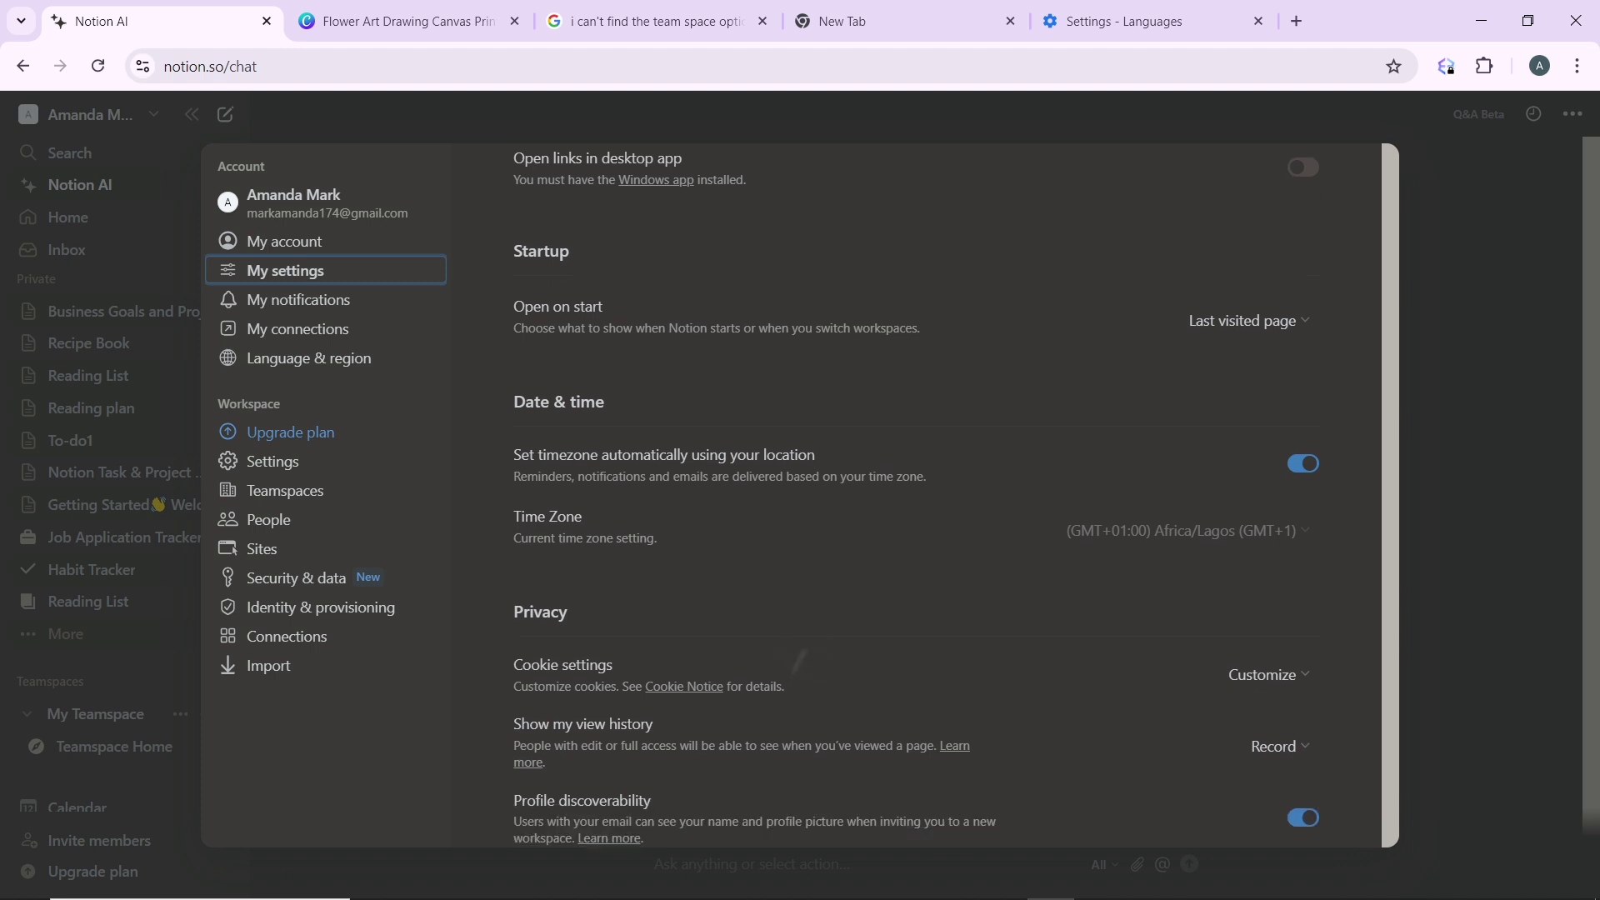
pyautogui.scroll(-1, 915, 541)
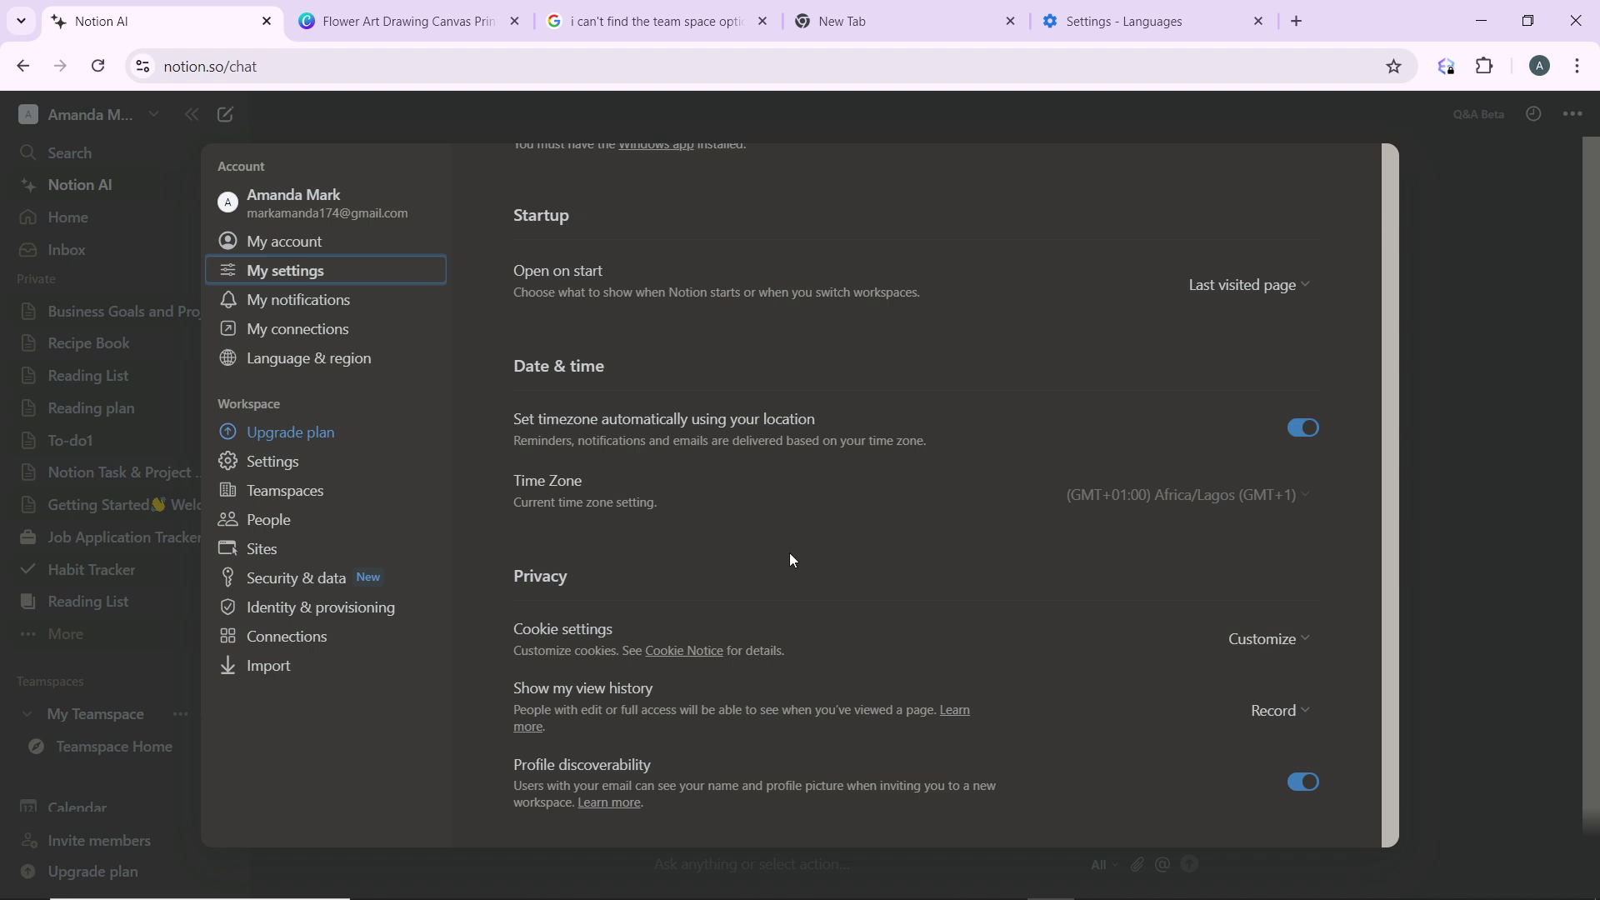
pyautogui.scroll(3, 789, 552)
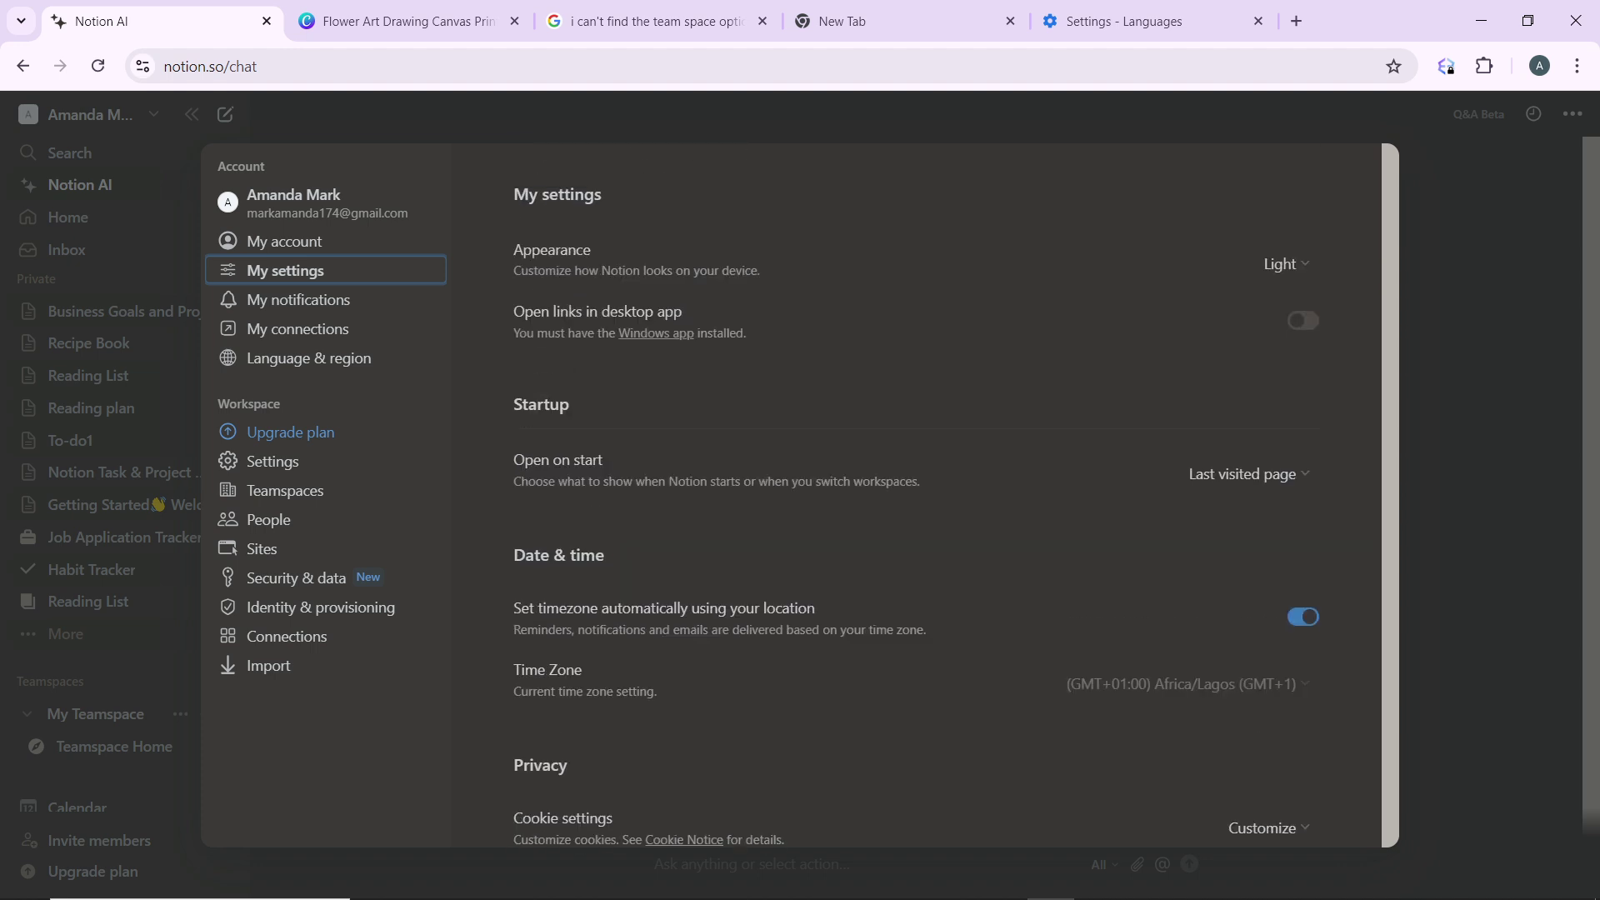
pyautogui.scroll(-2, 789, 553)
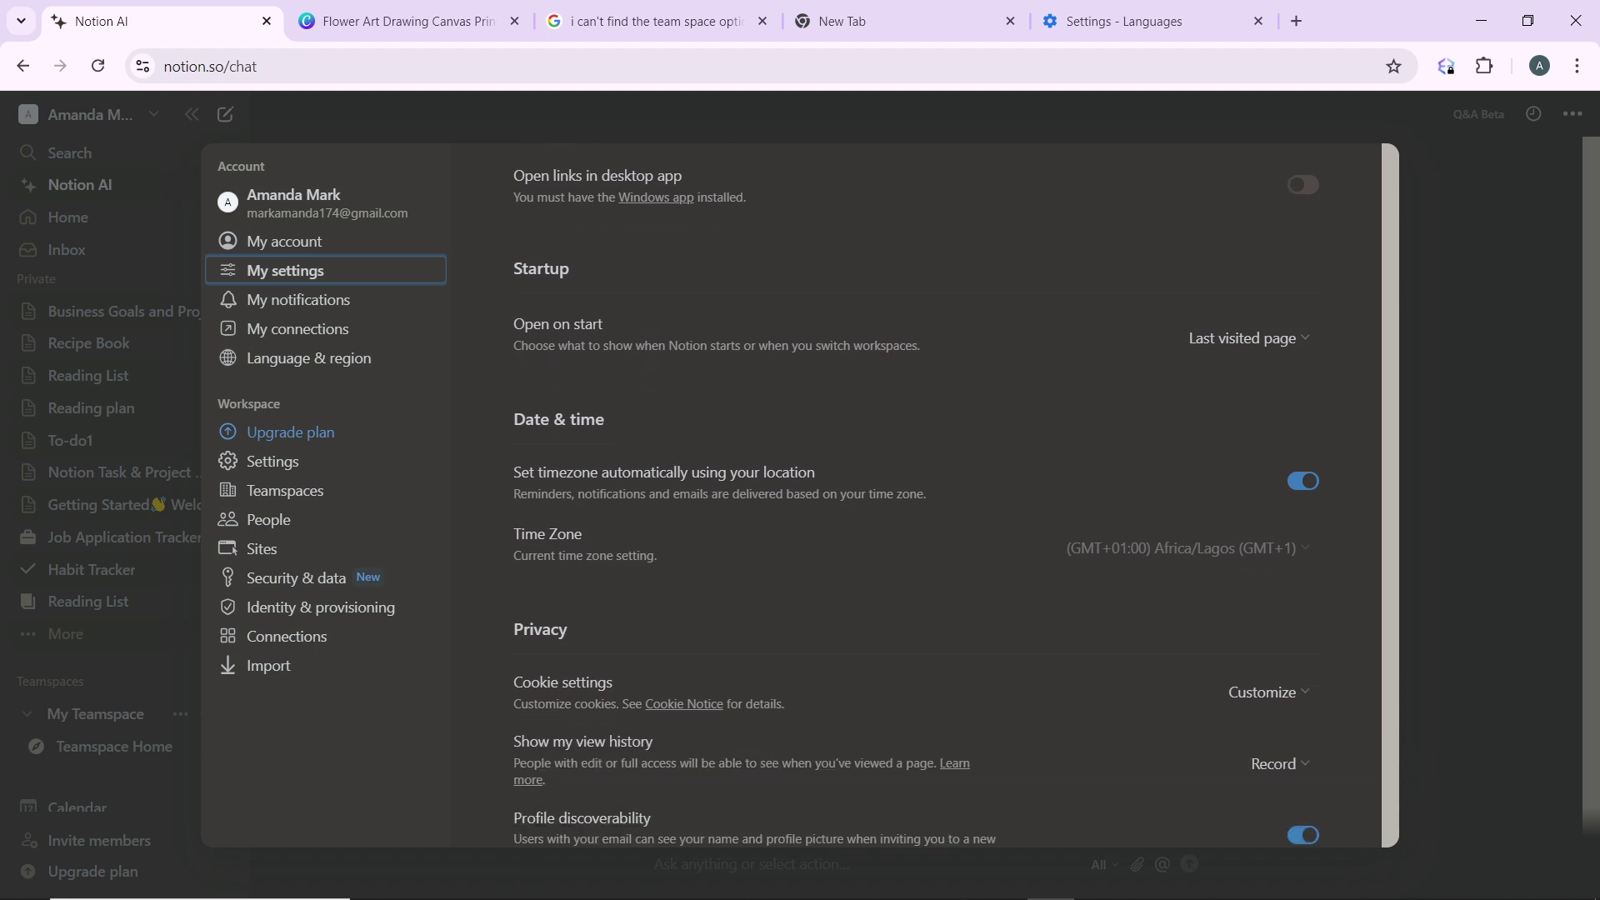
pyautogui.scroll(2, 789, 552)
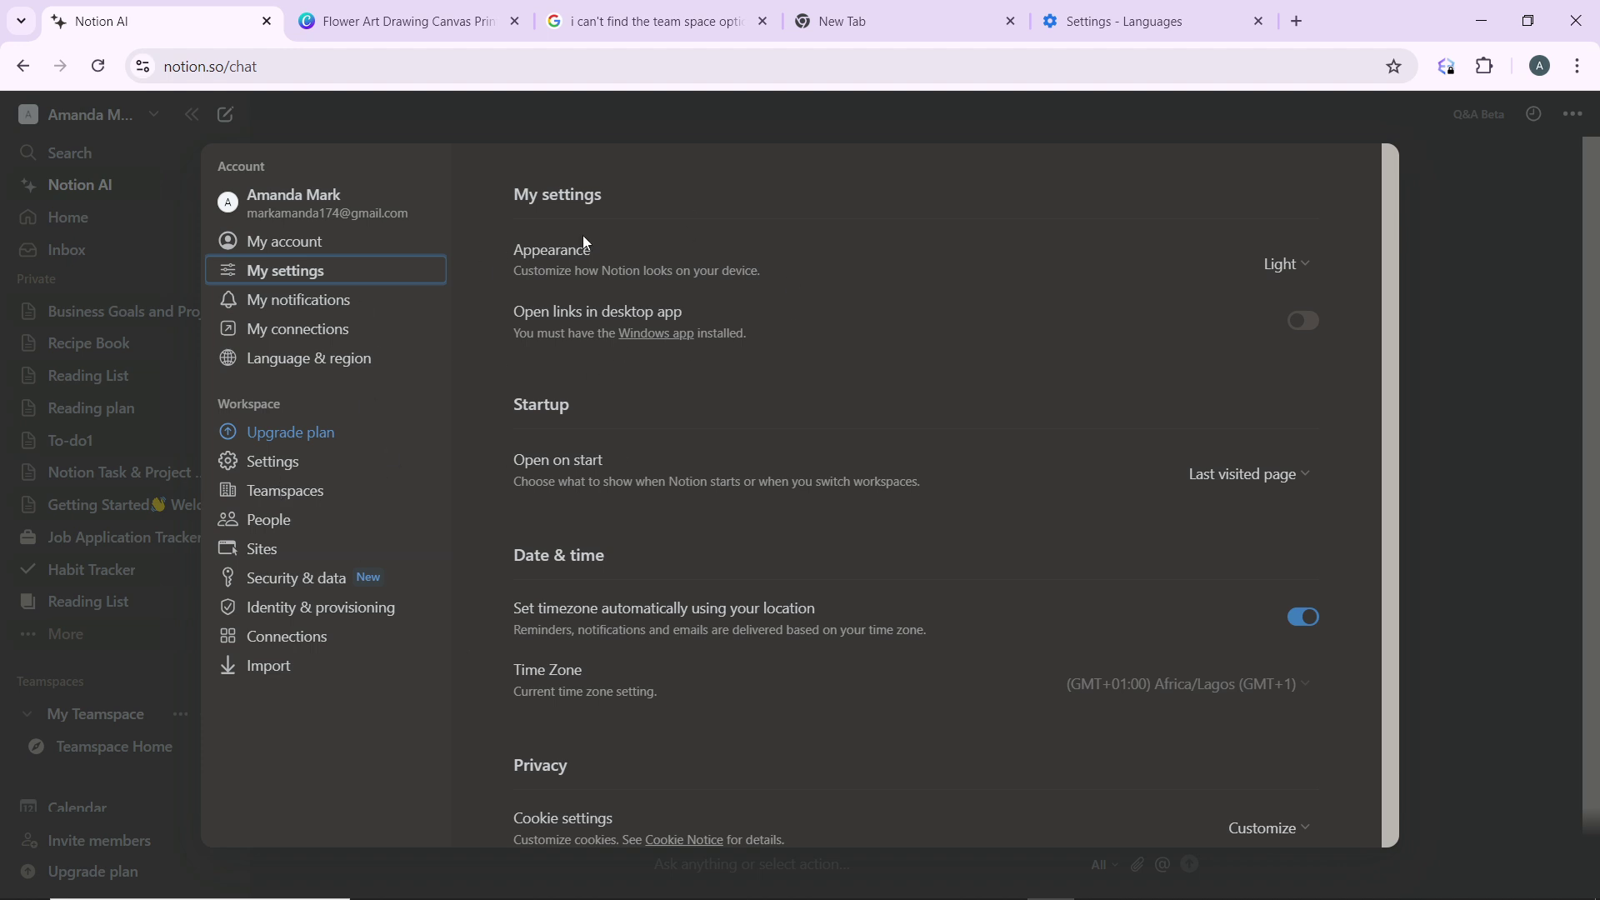
pyautogui.scroll(-2, 787, 618)
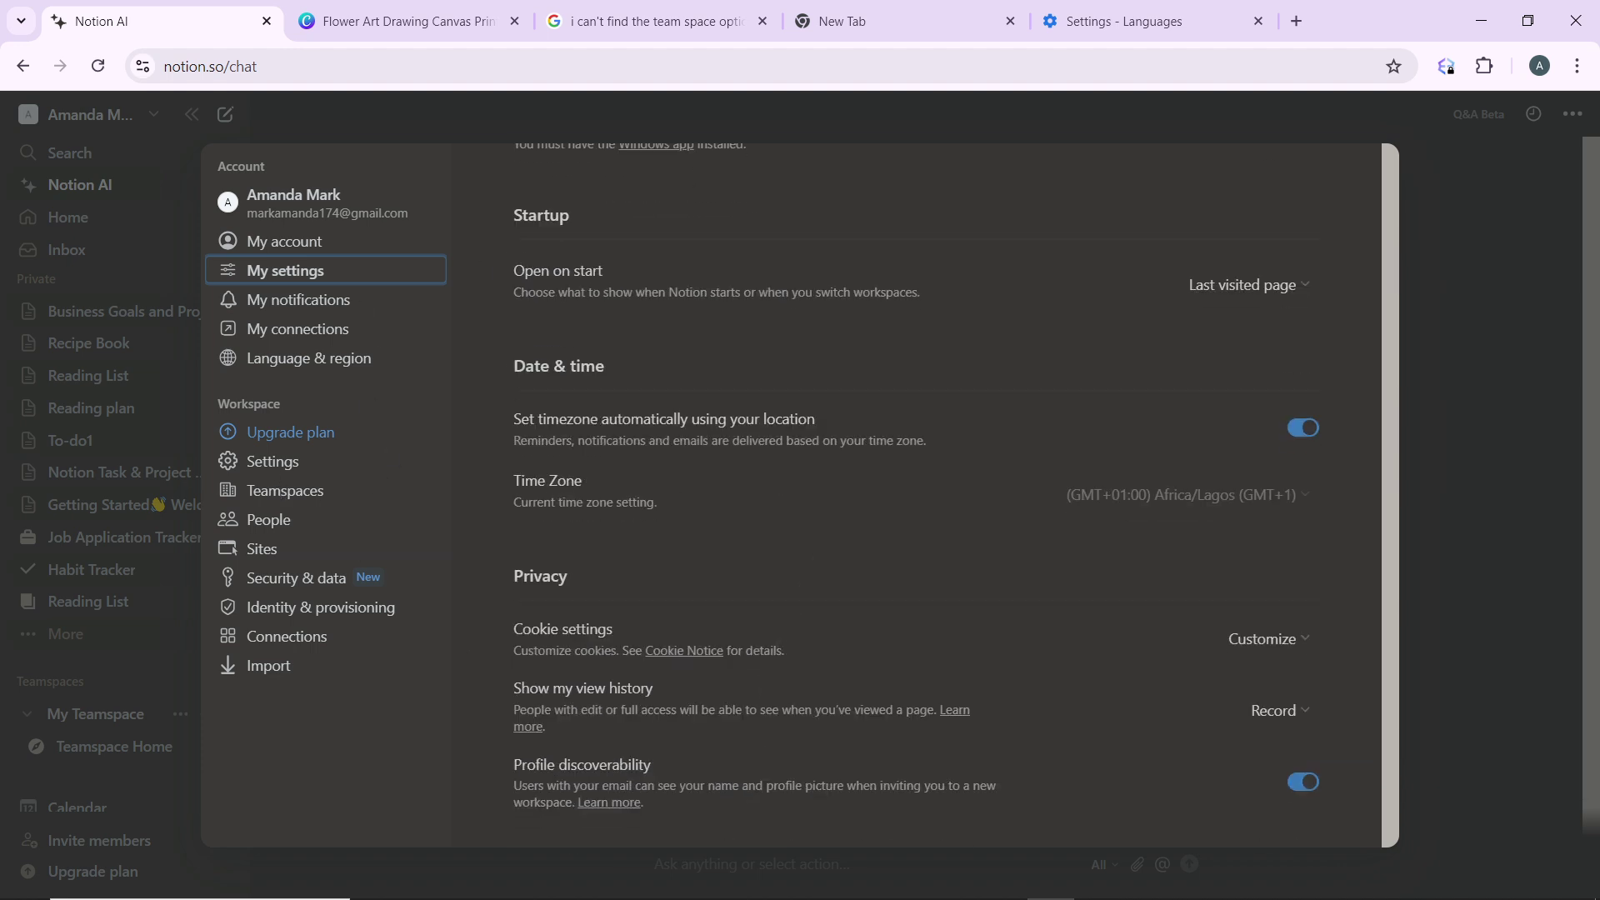
pyautogui.scroll(2, 787, 617)
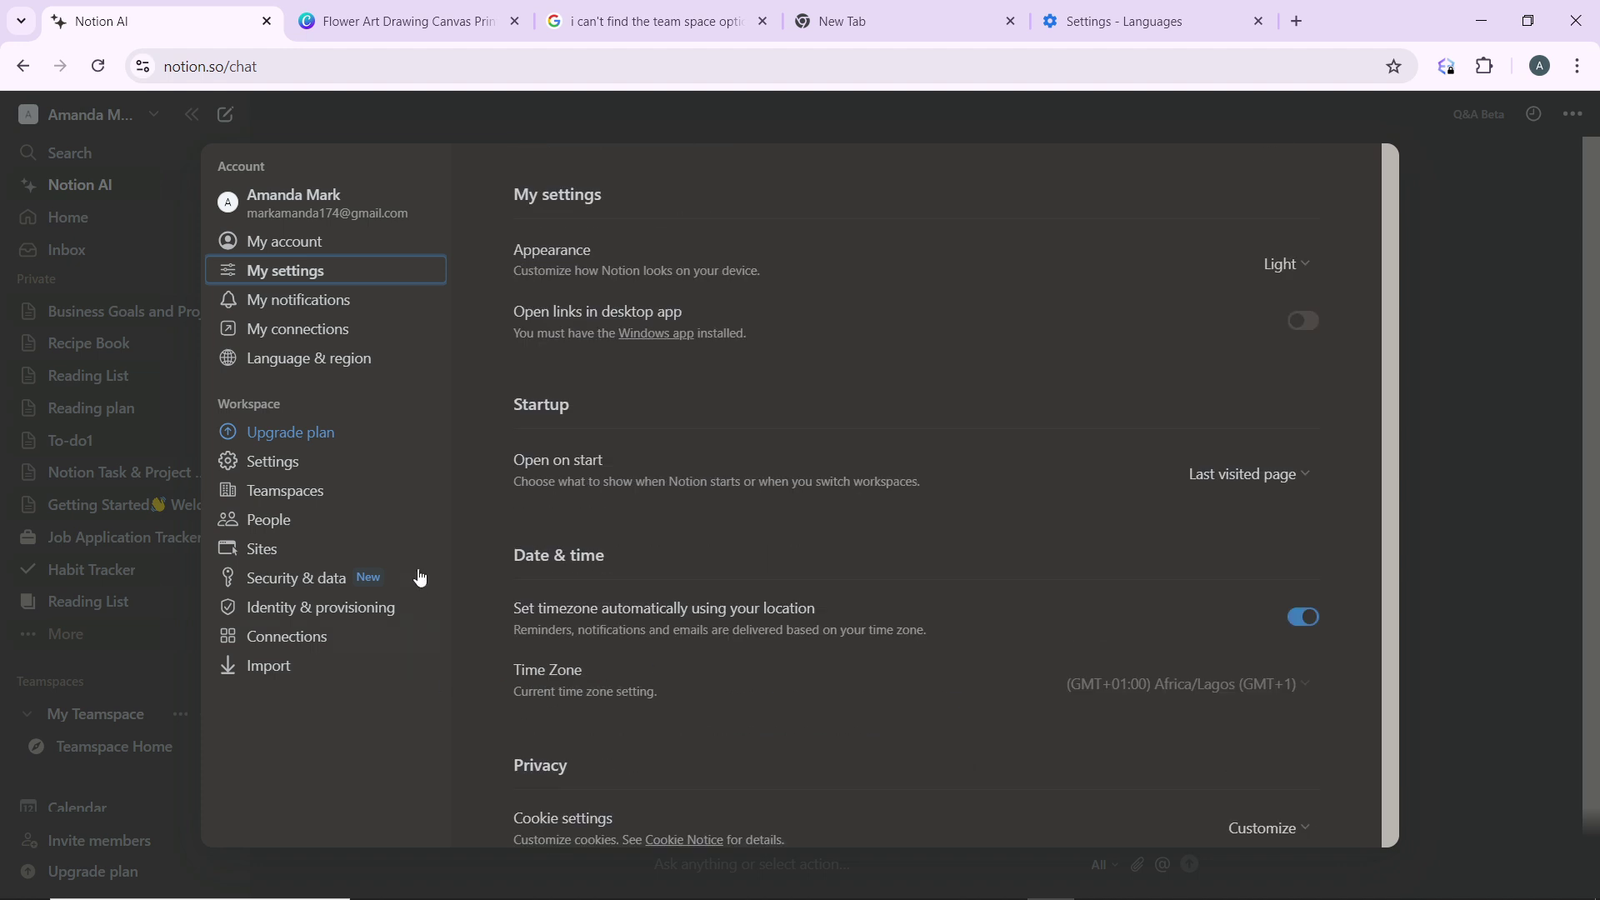
# Close the Settings modal to return to the Notion AI chat, where '3' is entered.
pyautogui.click(1519, 156)
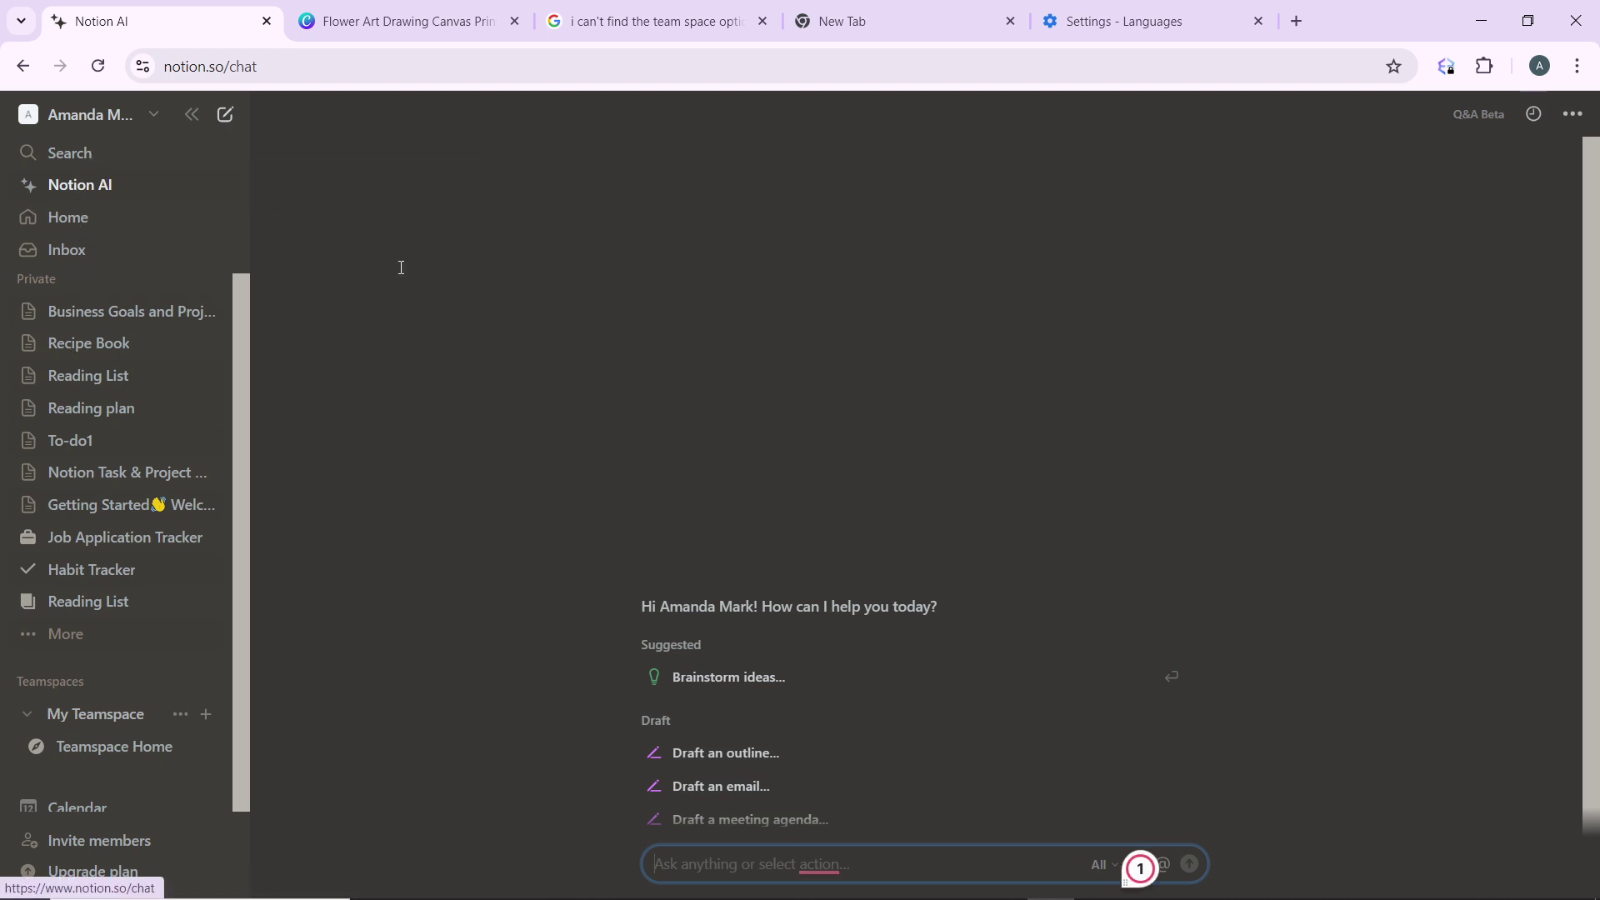
pyautogui.scroll(-5, 826, 795)
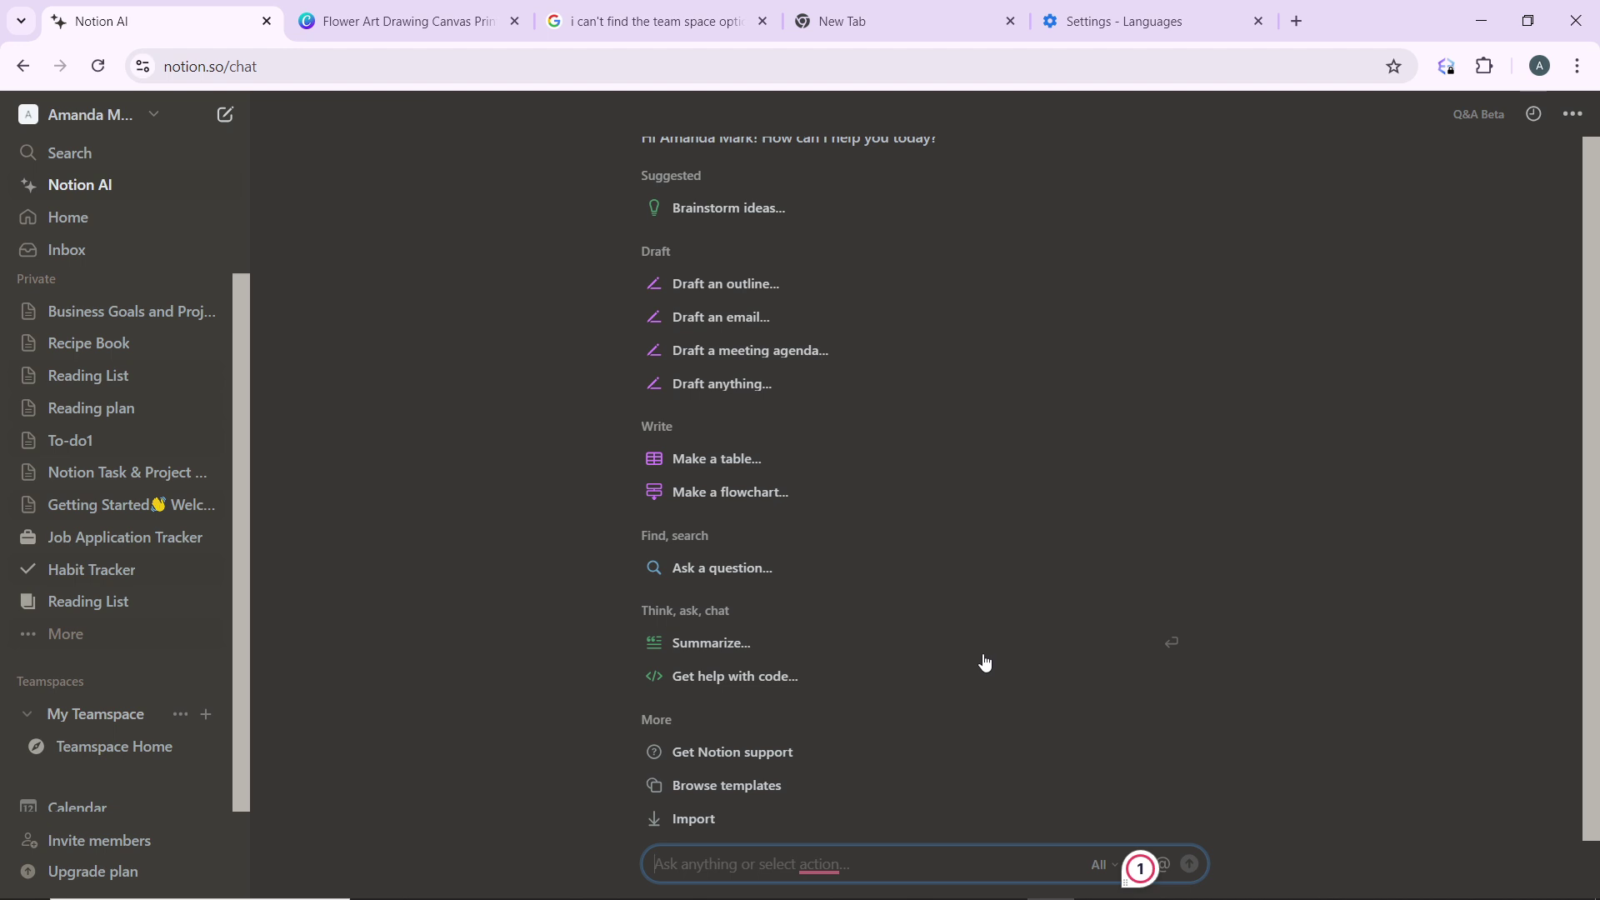
pyautogui.write('3')
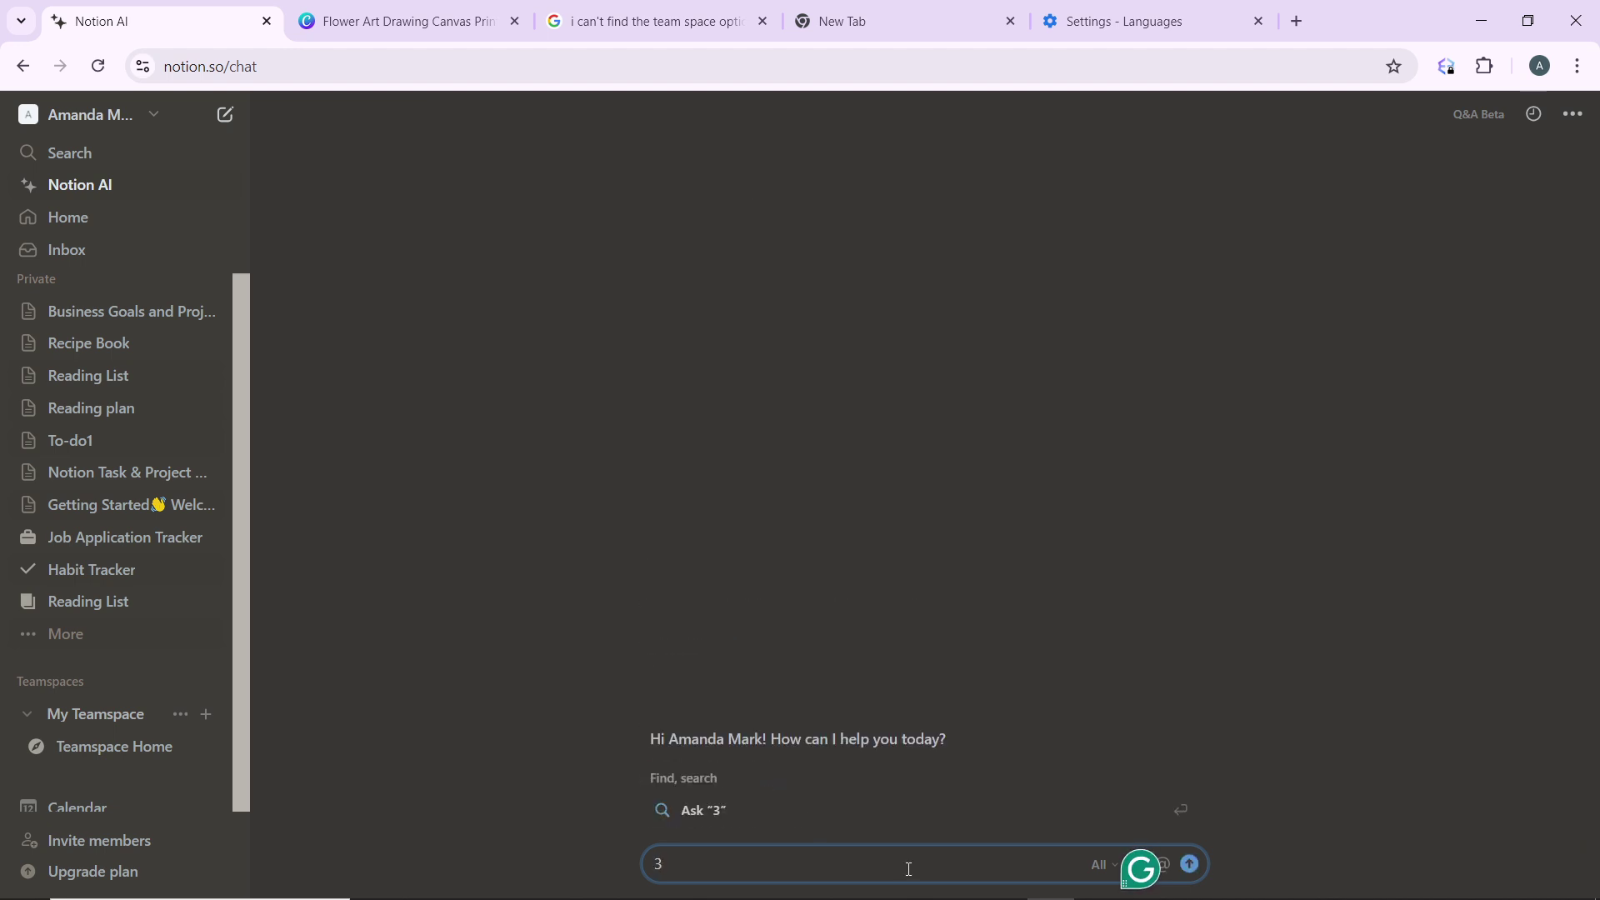